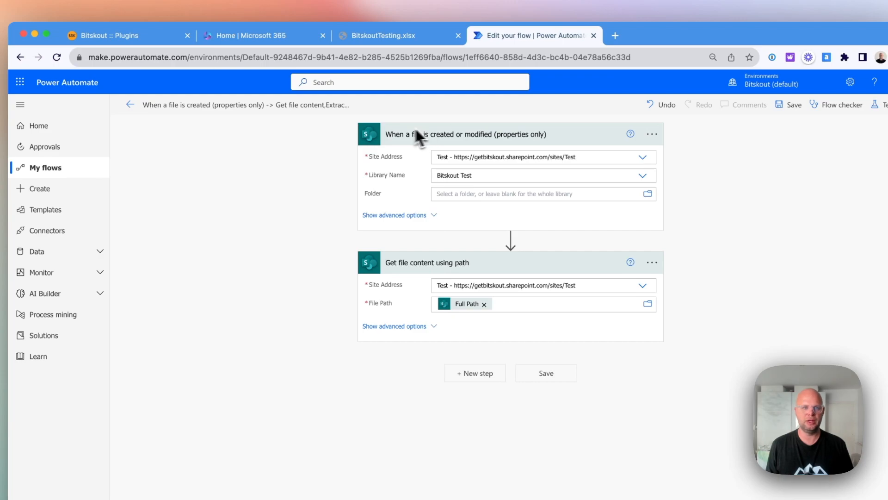
Switch to Bitskout, search the plugin templates for "utilit" and return to the list of plugins
click(155, 37)
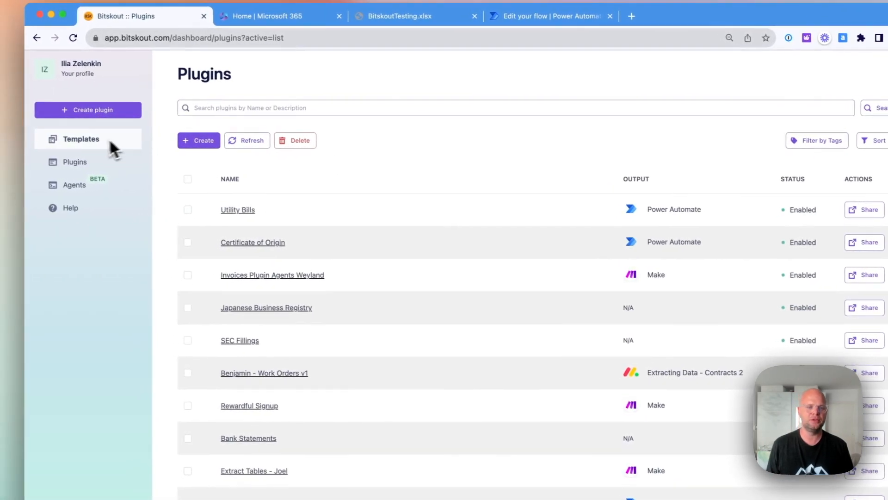
click(79, 140)
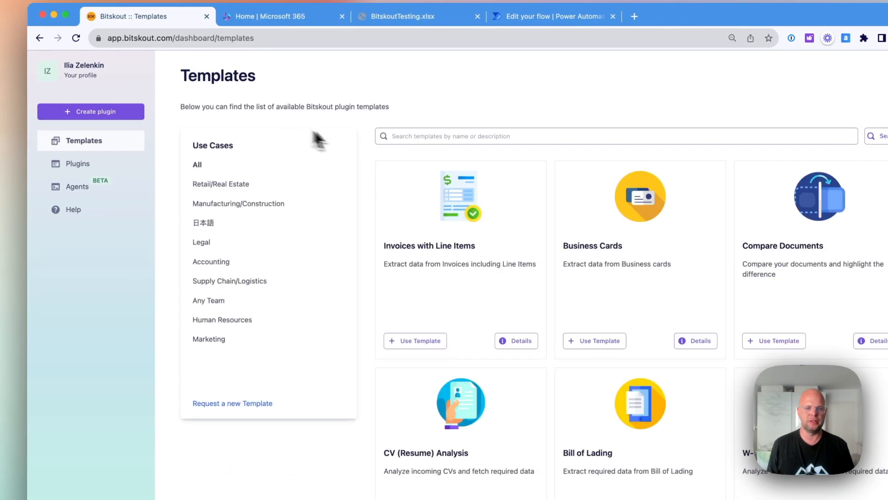
click(393, 137)
text(util)
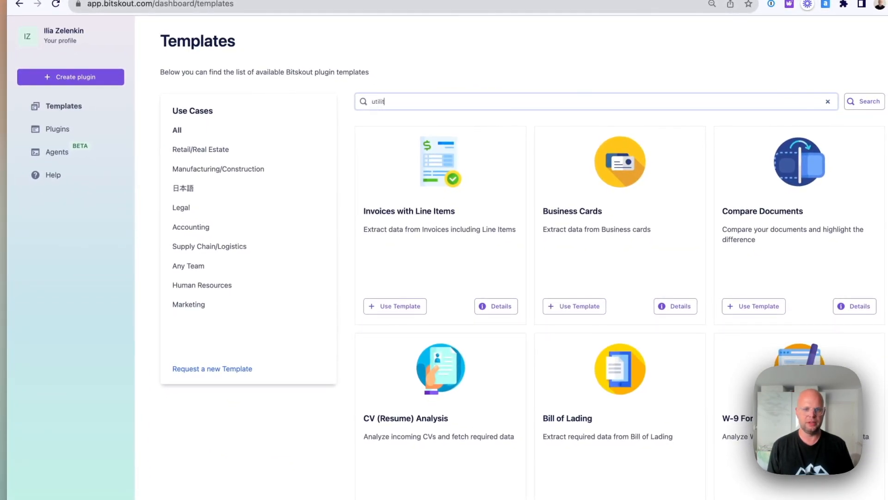
text(it)
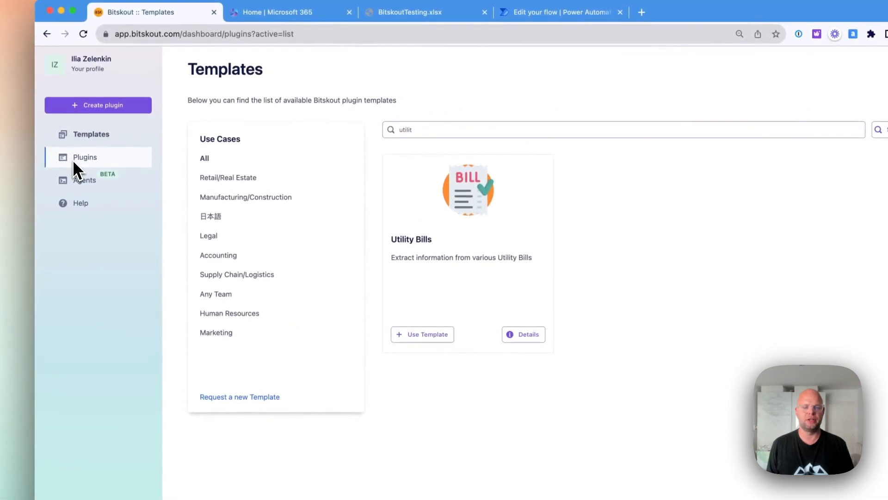
click(71, 164)
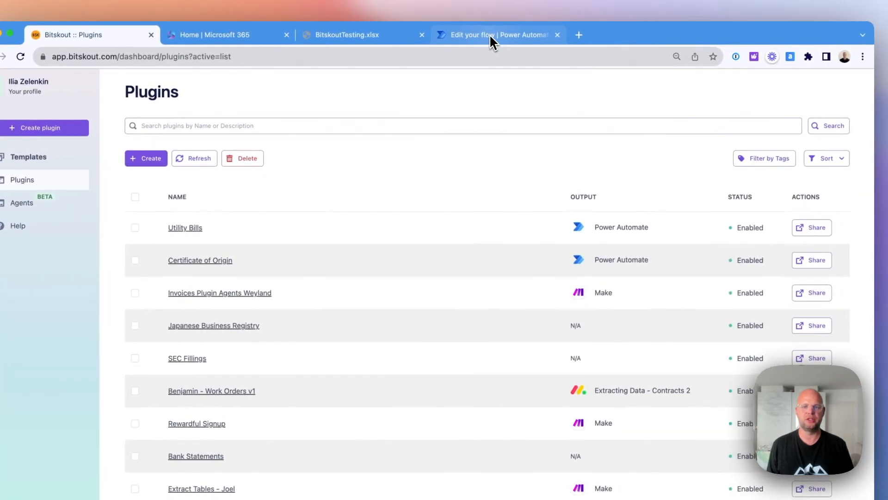
Switch to Power Automate, open the trigger's Test site address in a new browser tab and view the site's Bitskout Test library
click(494, 32)
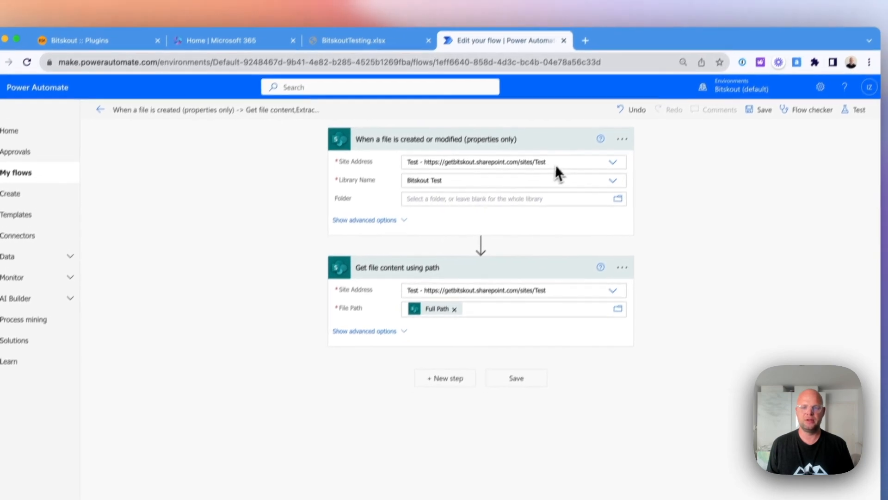
click(557, 163)
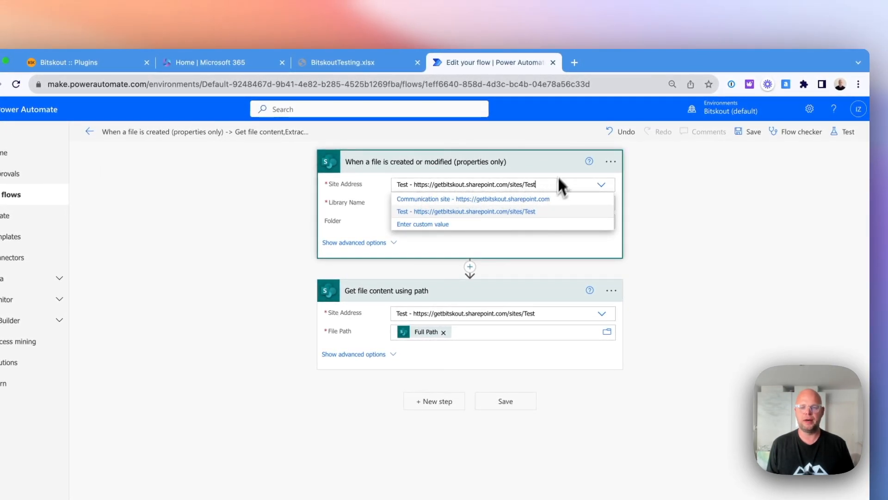
drag(536, 184, 414, 185)
key(super+c)
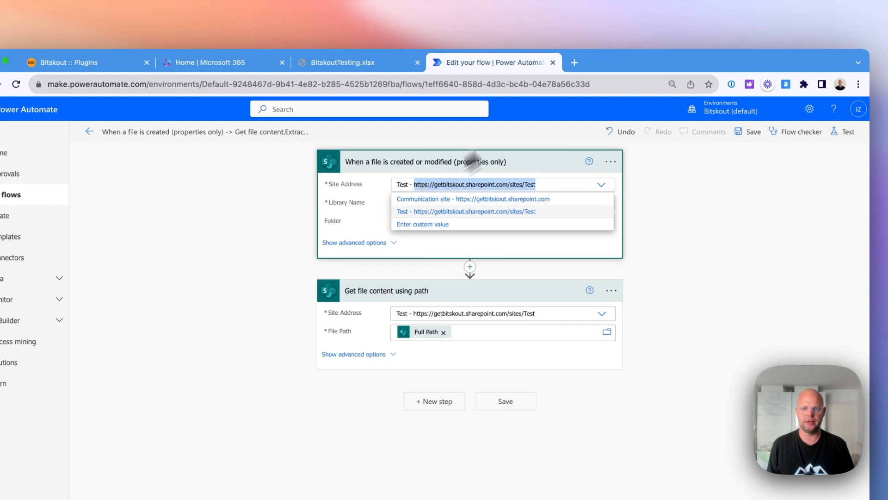
click(575, 62)
key(super+v)
key(Return)
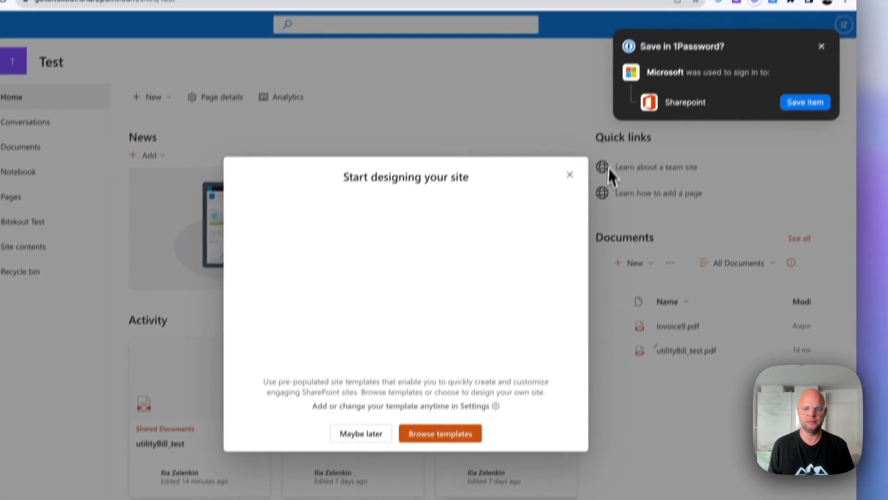
click(570, 174)
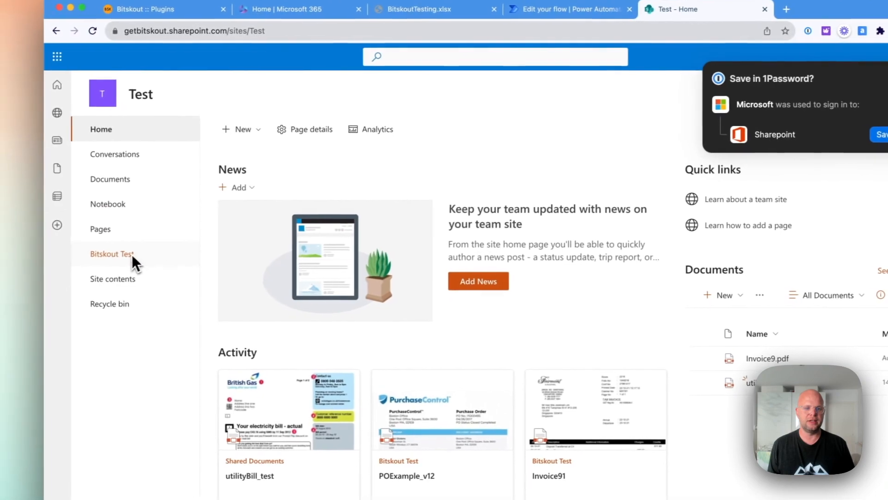
click(132, 254)
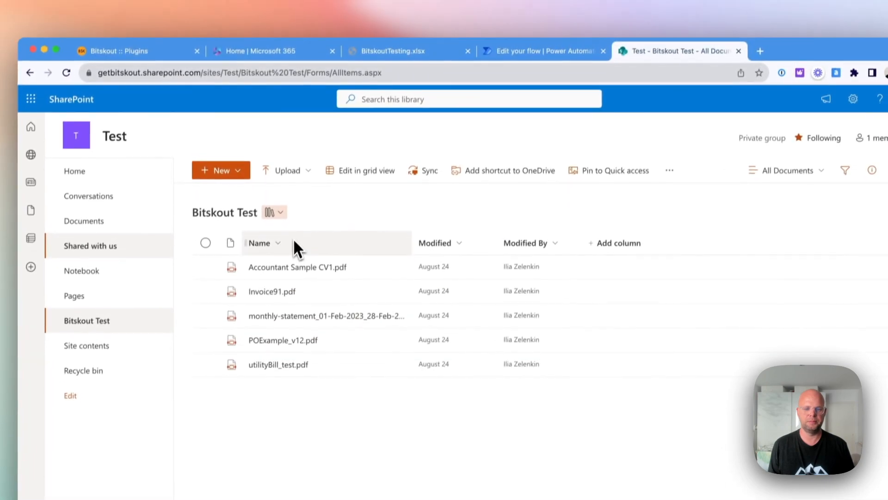
Back in the Power Automate flow, replace the File Path of the Get file content using path action with the Full Path dynamic content
click(499, 62)
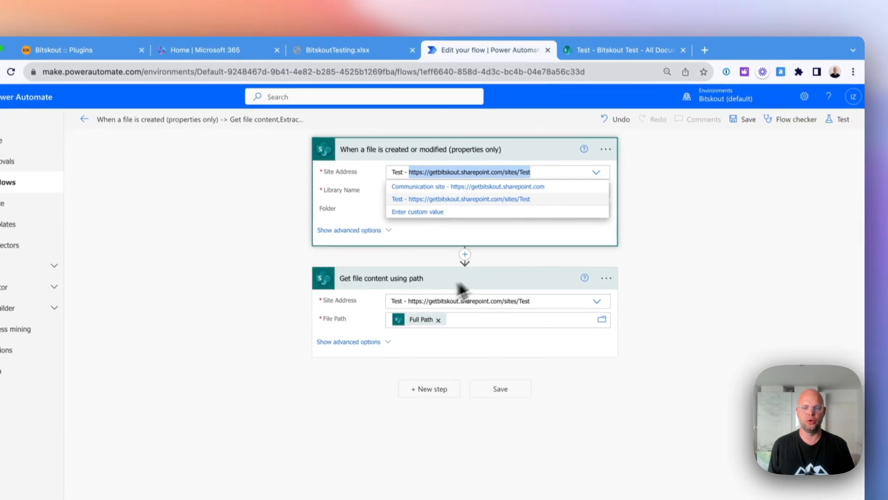
click(579, 172)
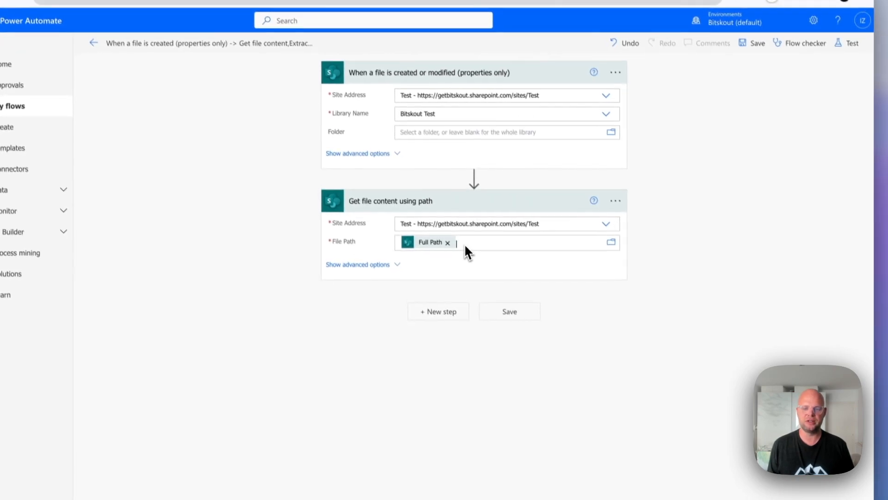
click(480, 287)
key(BackSpace)
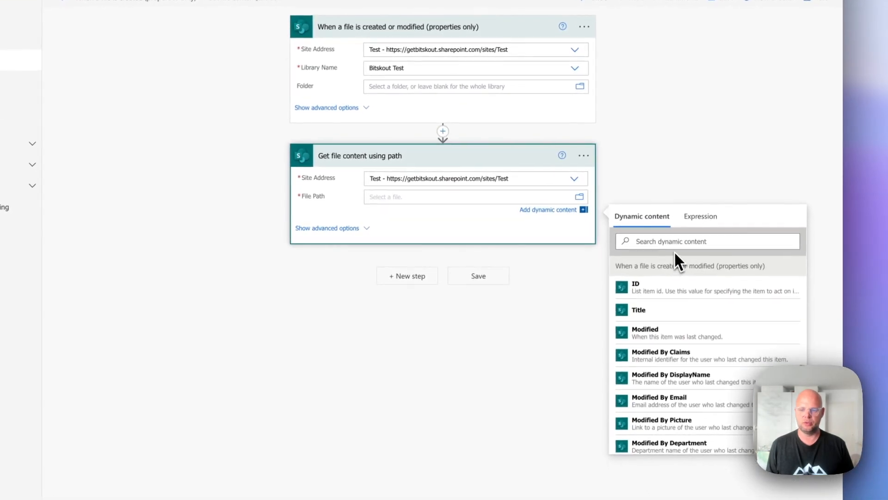
click(681, 248)
text(Full)
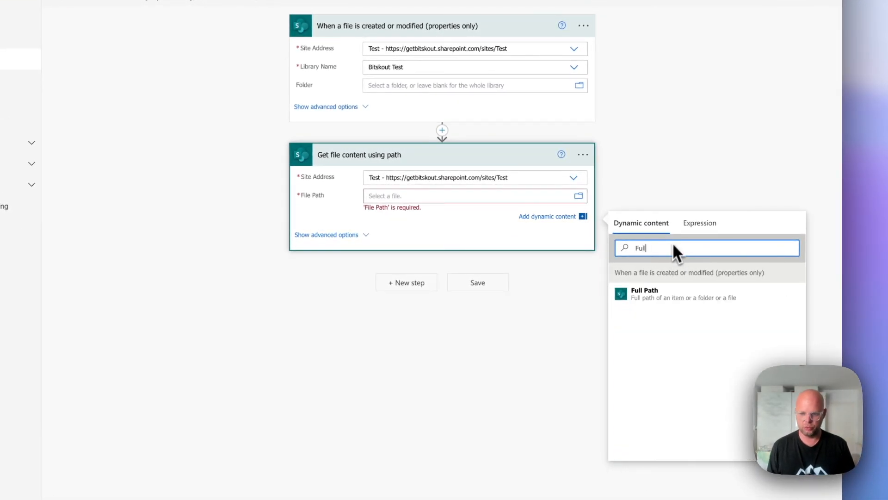
click(668, 291)
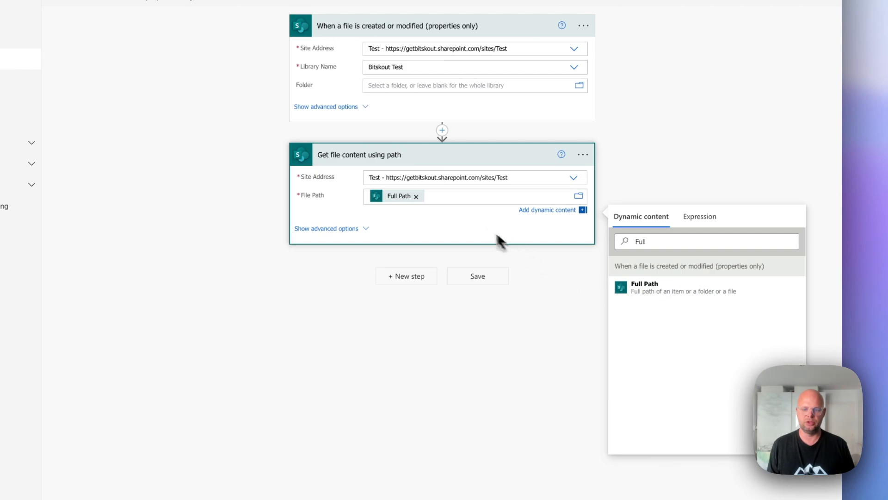
click(479, 230)
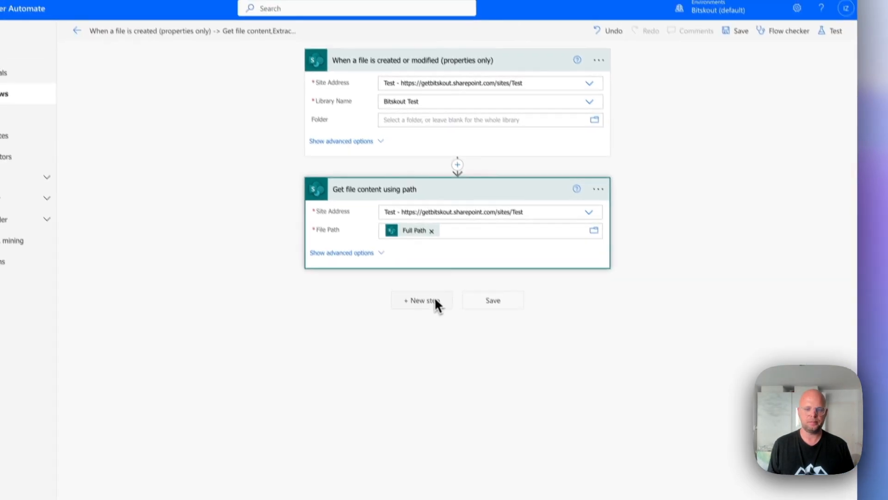
Add the Bitskout action Run Plugin for a File as a new step at the end of the flow
click(414, 266)
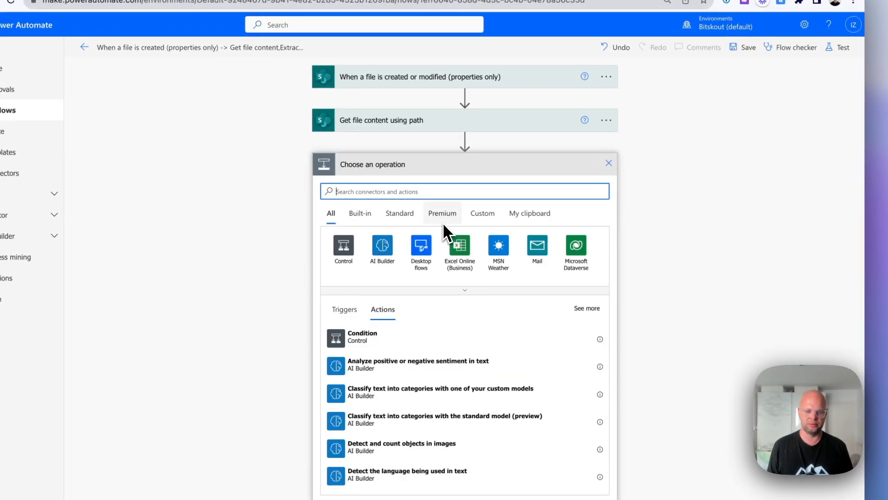
text(Bitskout)
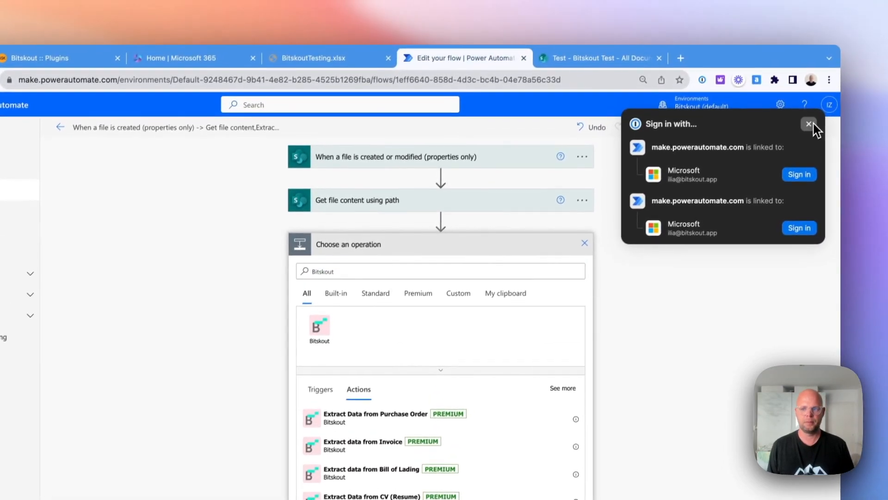
click(820, 87)
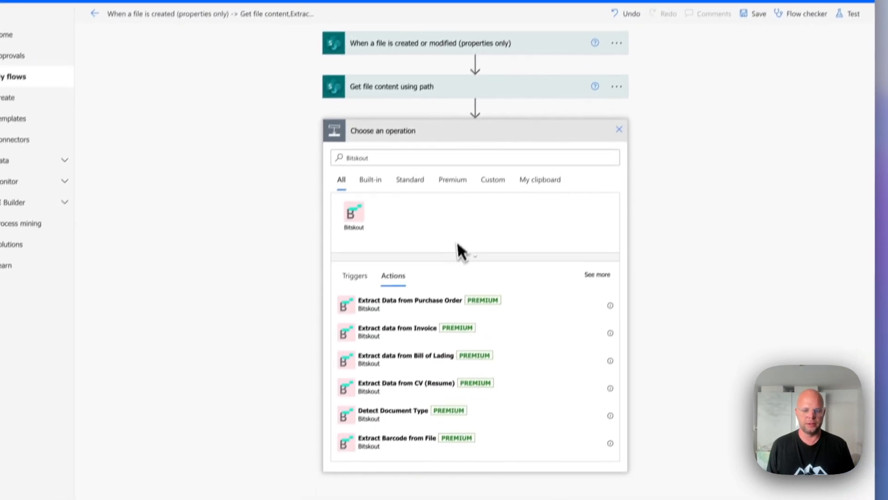
scroll(471, 314, down, 5)
scroll(415, 312, up, 1)
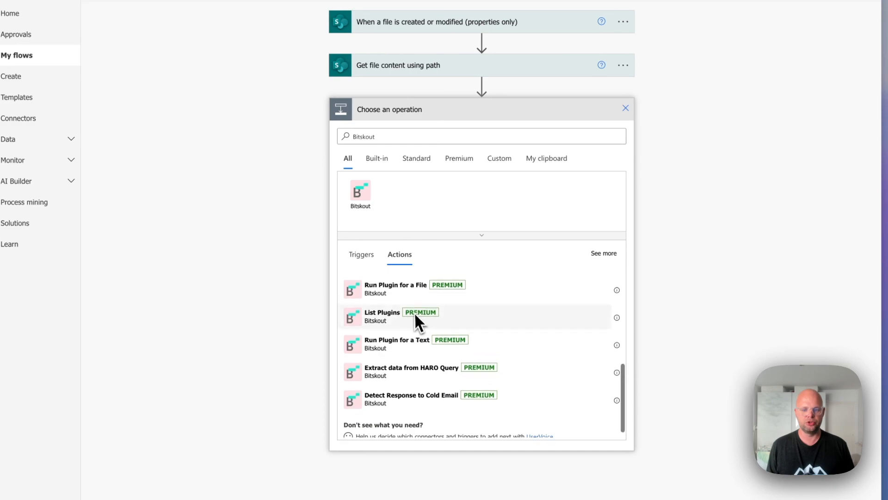
click(399, 306)
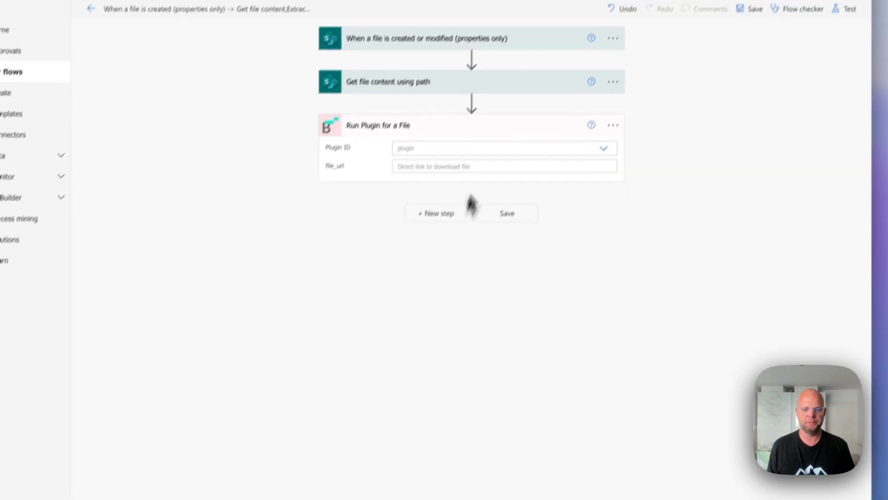
Set the Plugin ID of the Run Plugin for a File action to Utility Bills
click(521, 184)
text(Utility Bills)
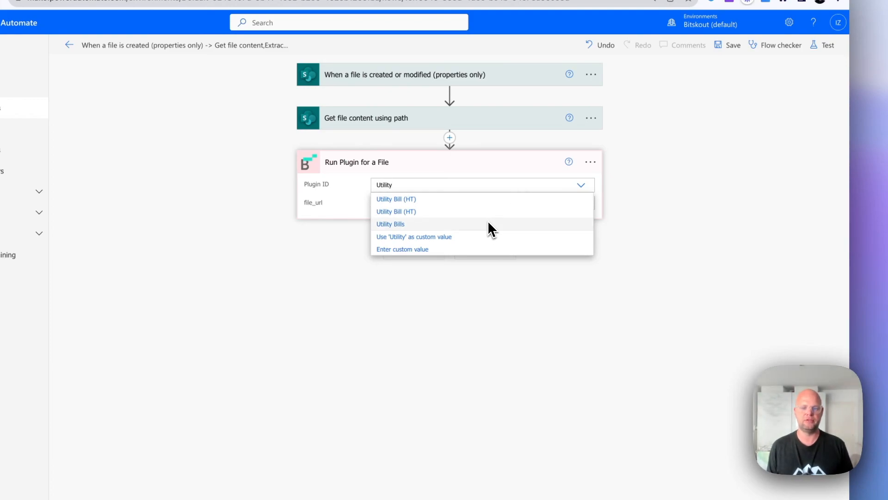
click(489, 224)
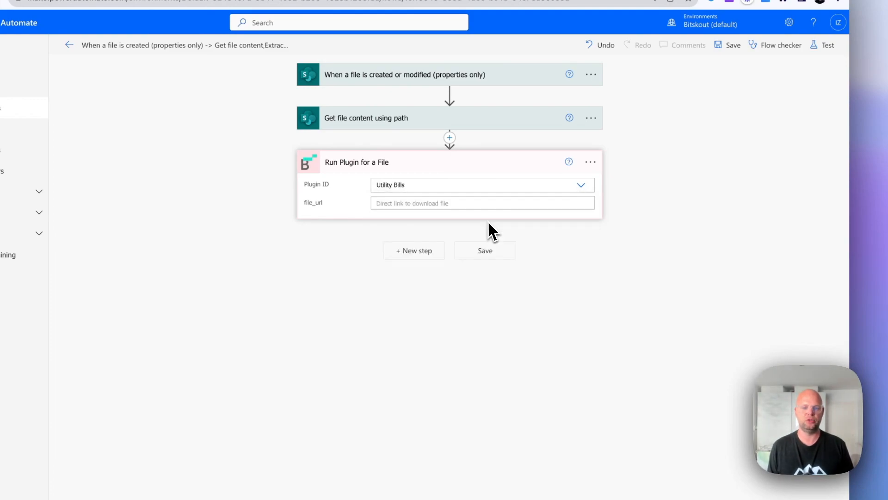
Set file_url to a base64() expression wrapping the File Content output of Get file content using path
click(510, 206)
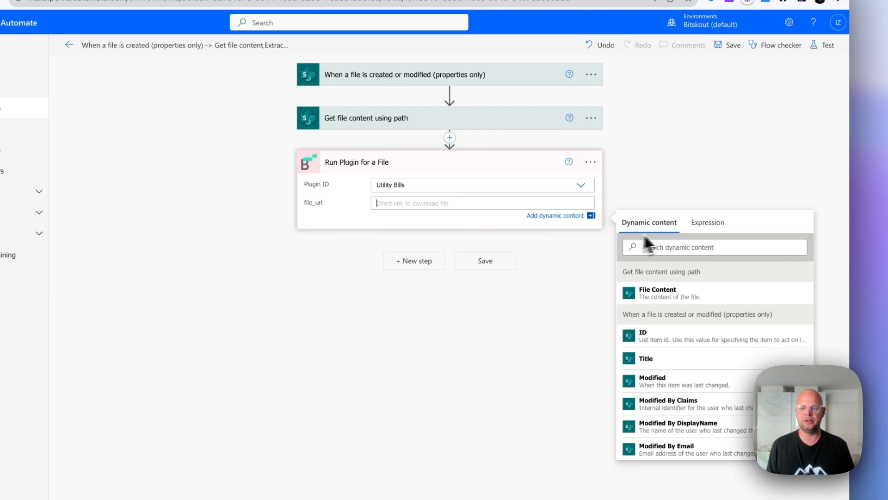
click(697, 224)
text(base64())
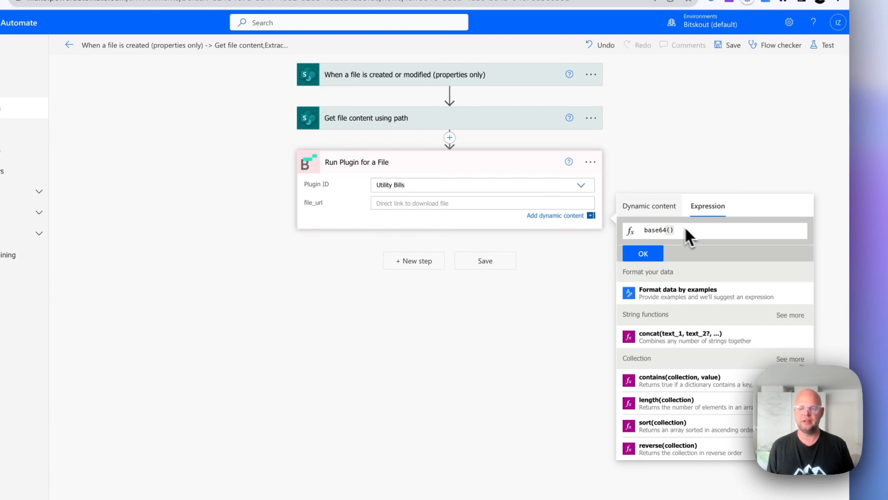
click(632, 207)
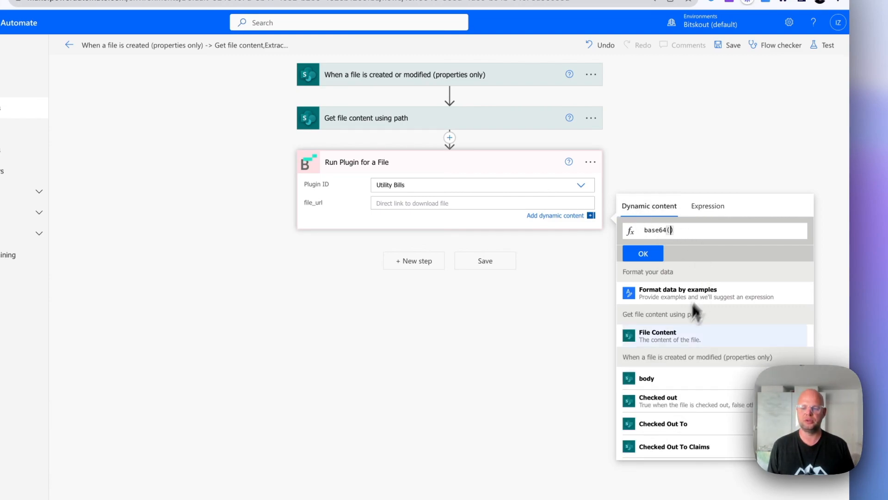
click(657, 337)
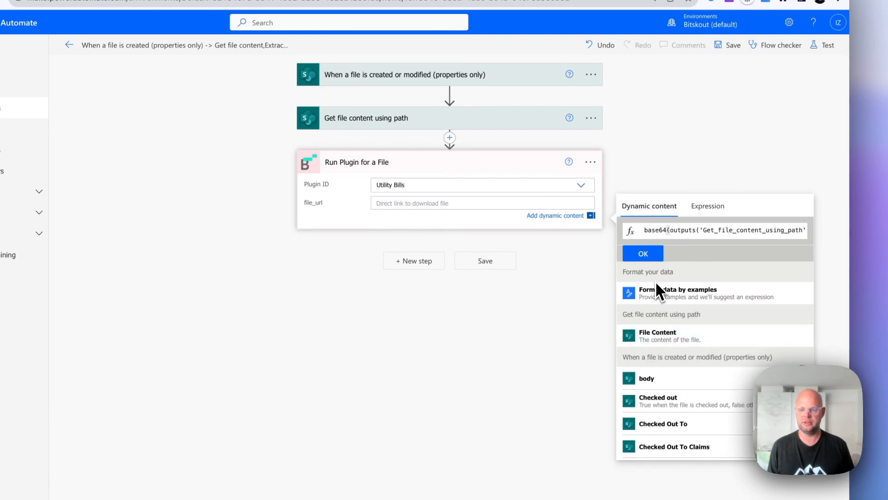
click(643, 254)
click(587, 257)
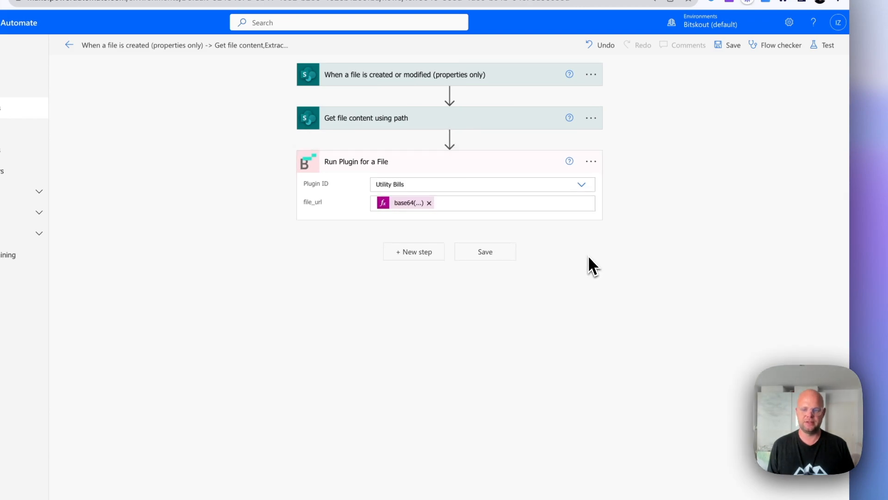
Save the flow and start a manual test run
click(485, 256)
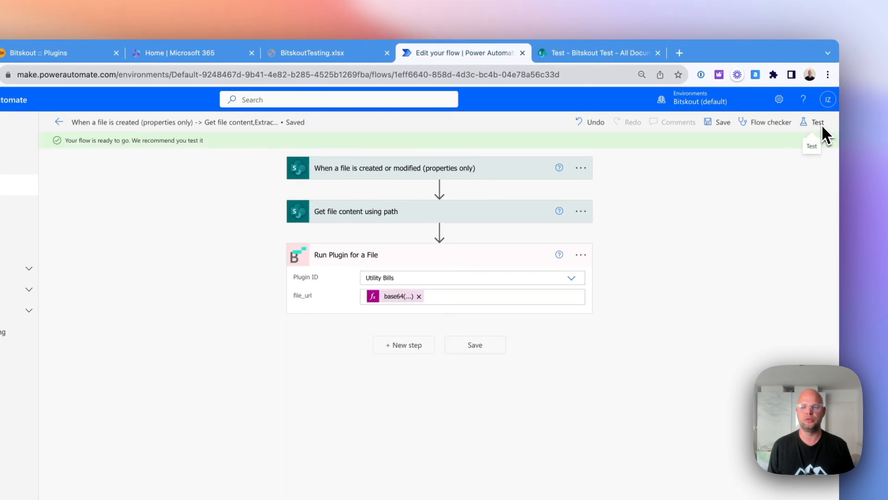
click(823, 129)
click(705, 146)
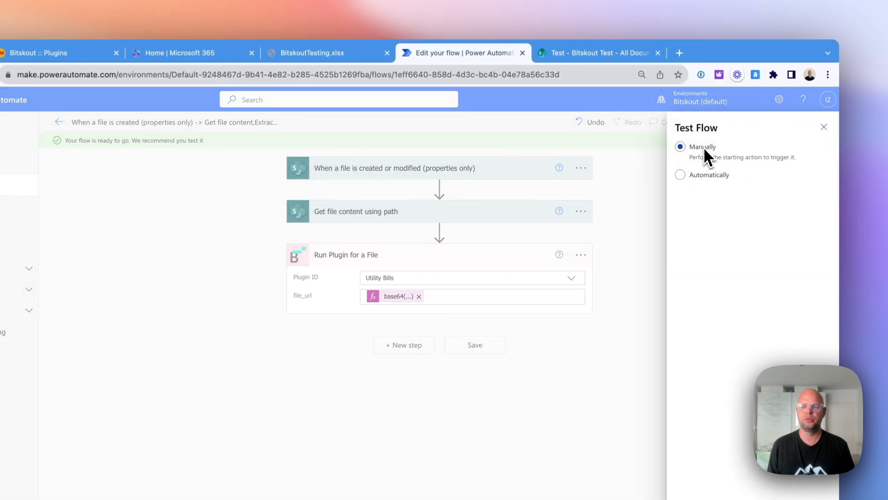
click(691, 437)
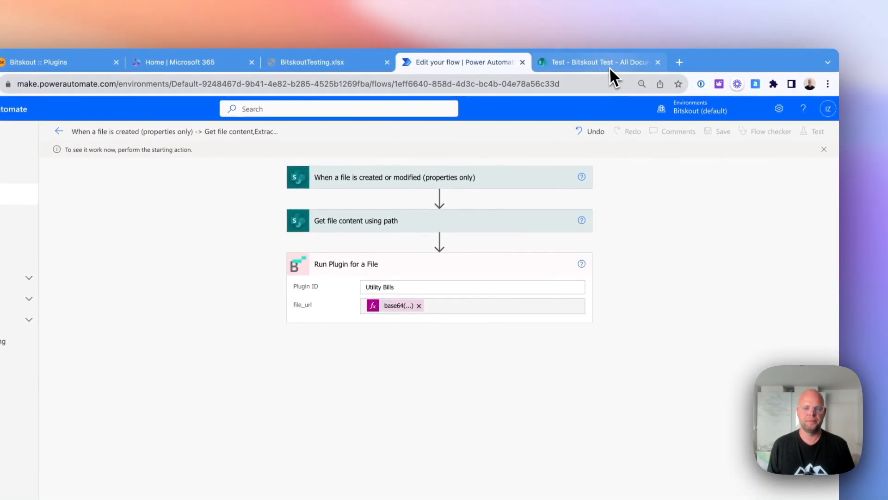
In the Bitskout Test SharePoint library, rename utilityBill_test.pdf to utilityBill1_test to trigger the flow
click(609, 66)
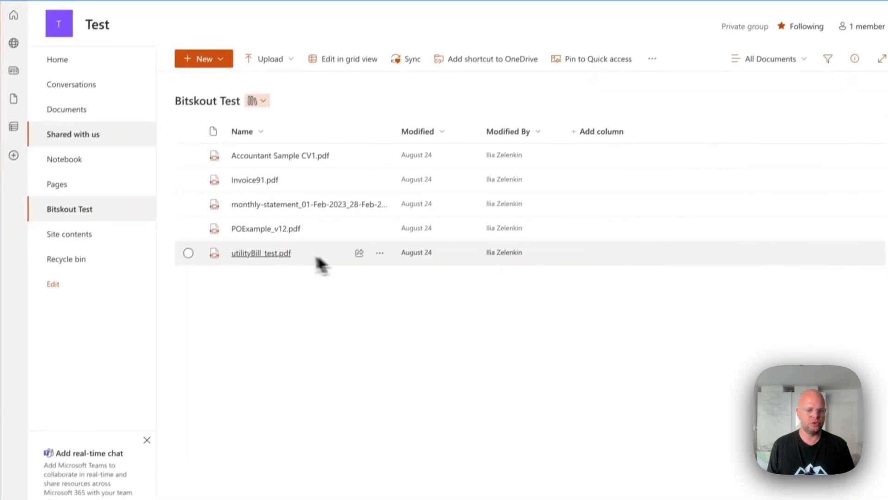
click(379, 252)
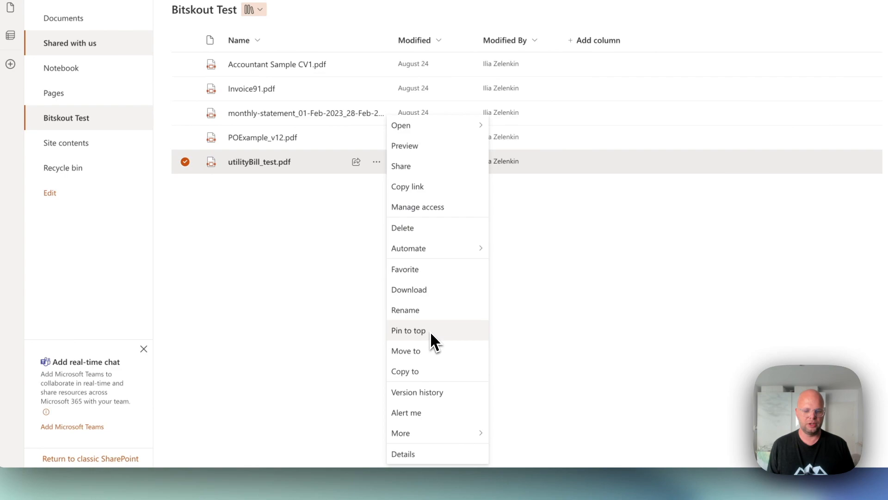
click(421, 314)
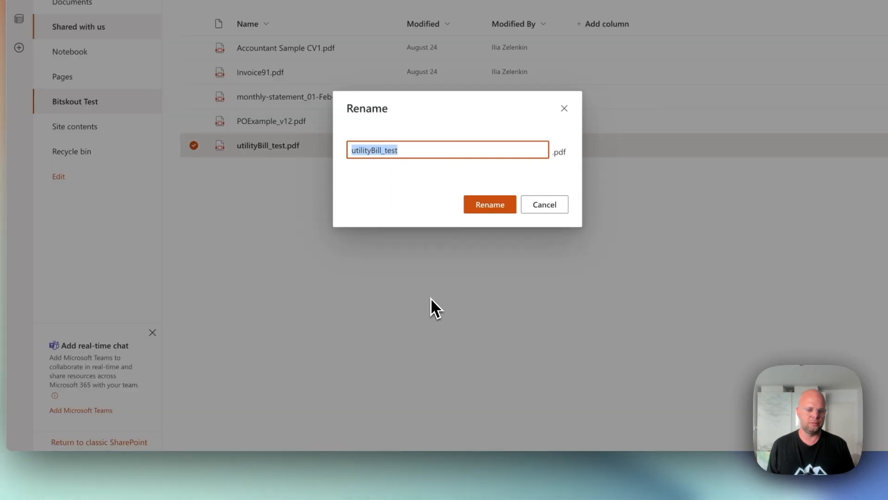
click(380, 151)
text(1_test)
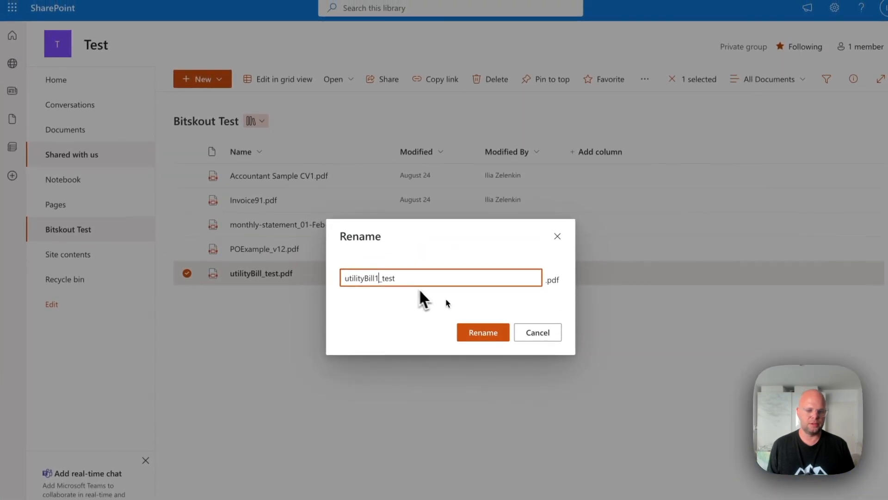
click(508, 333)
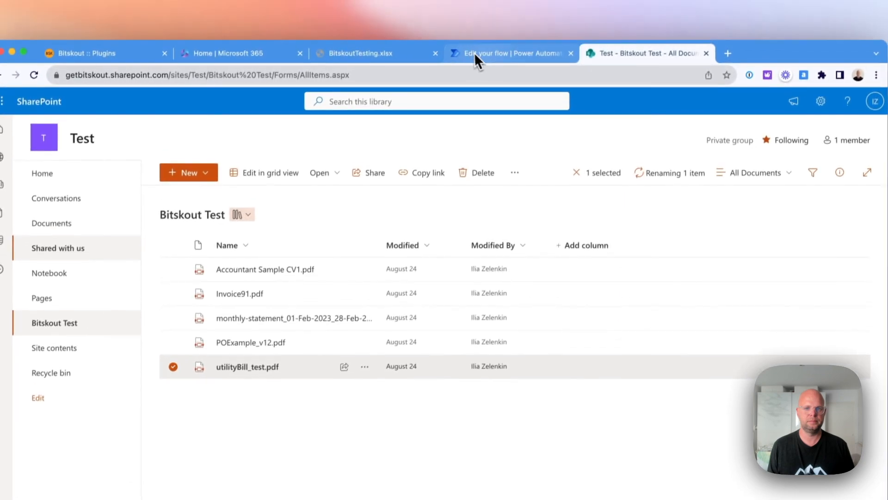
Return to the flow's test run and copy the entire outputs JSON of the Run Plugin for a File action
click(476, 60)
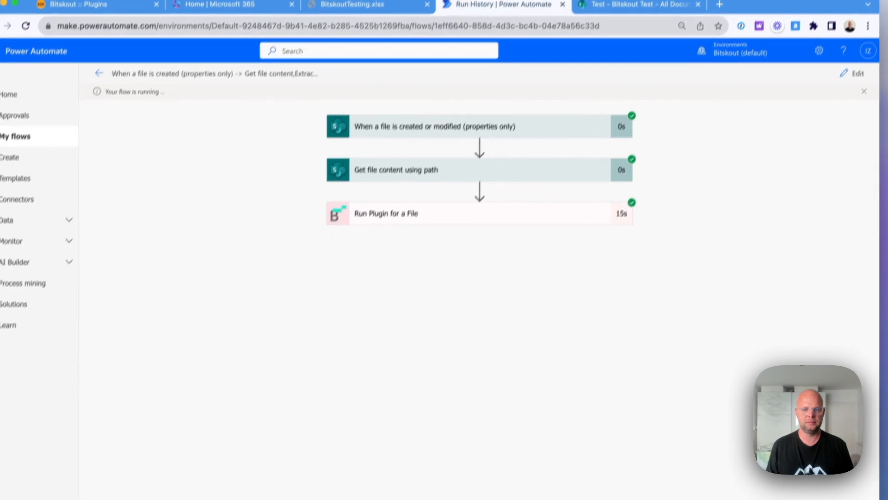
click(504, 228)
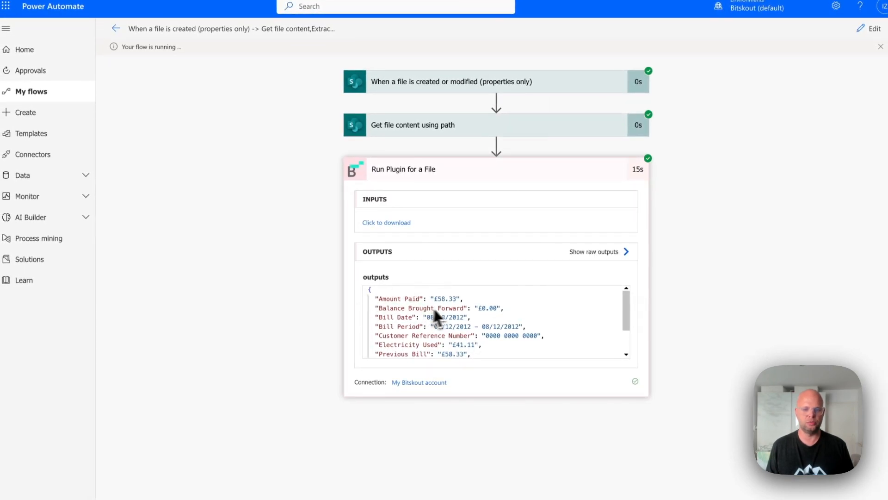
click(451, 307)
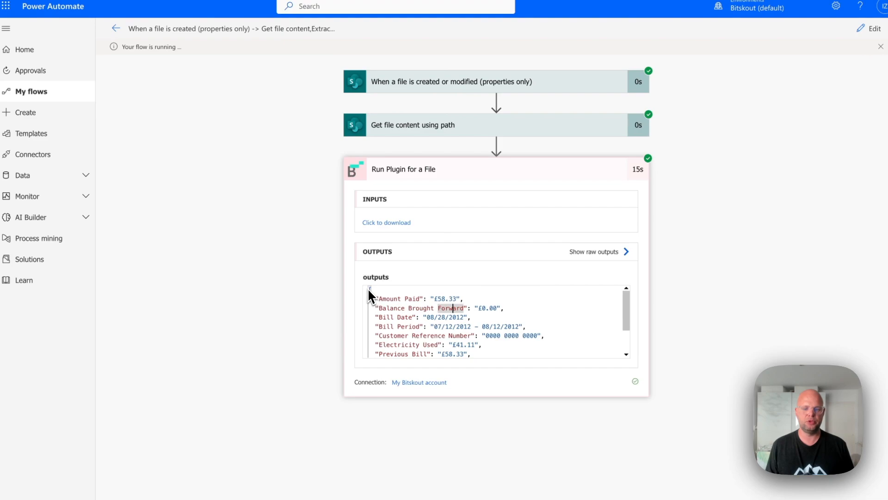
key(ctrl+a)
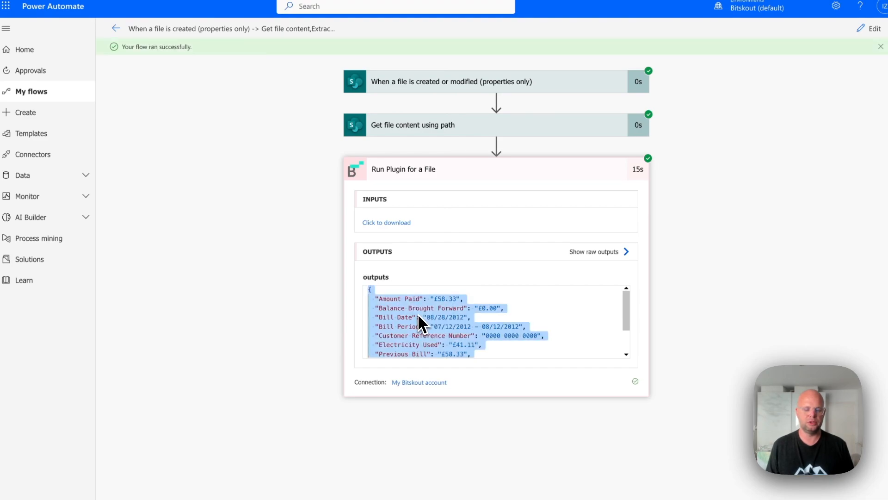
scroll(418, 316, down, 3)
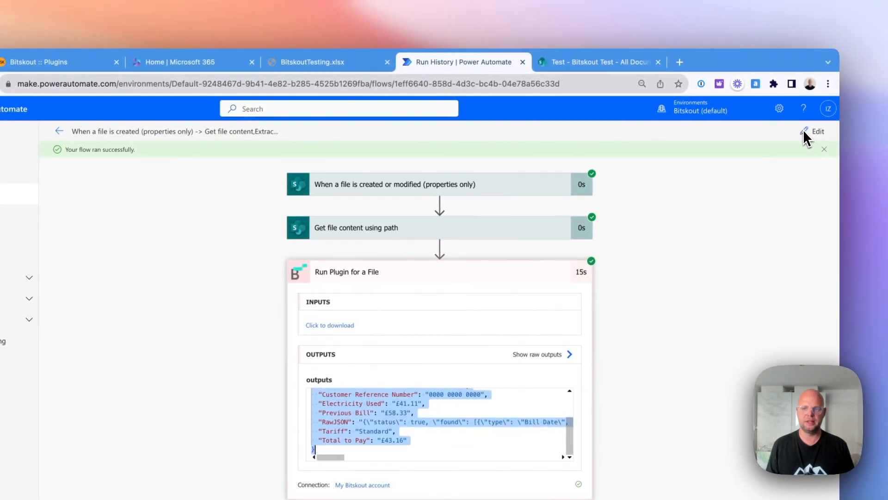
Reopen the flow for editing and add the Data Operation action Parse JSON after Run Plugin for a File
click(805, 131)
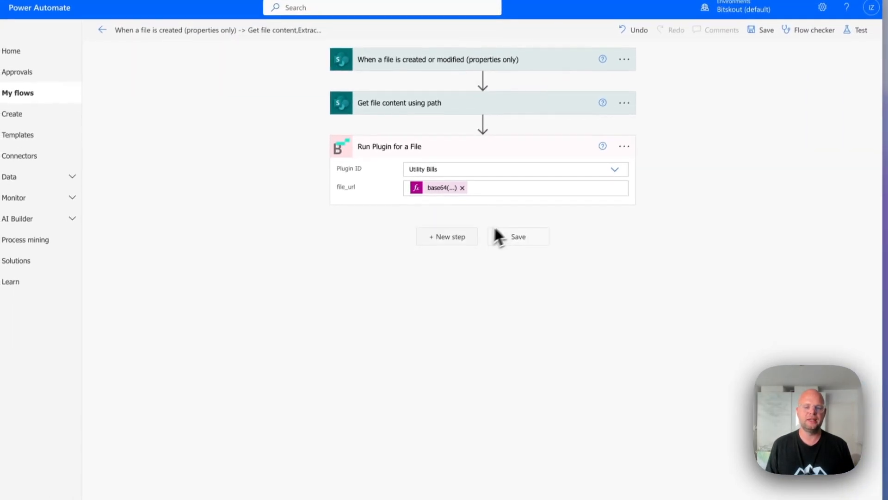
click(462, 240)
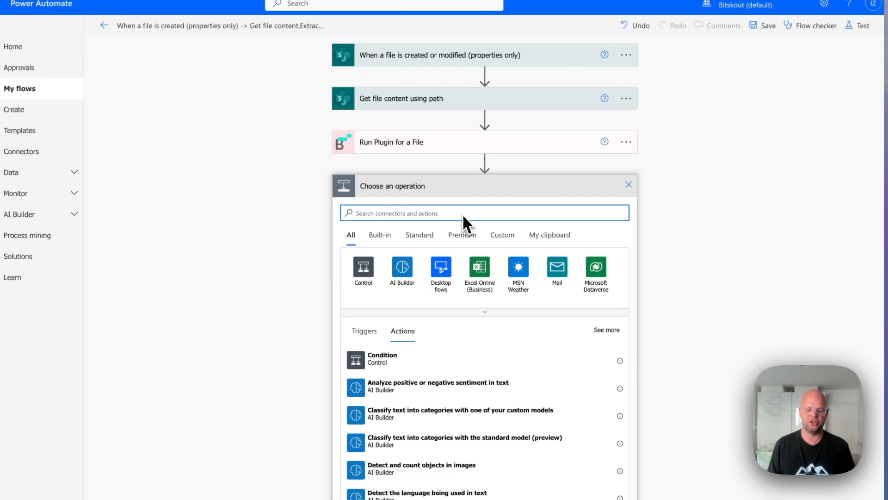
text(Pas)
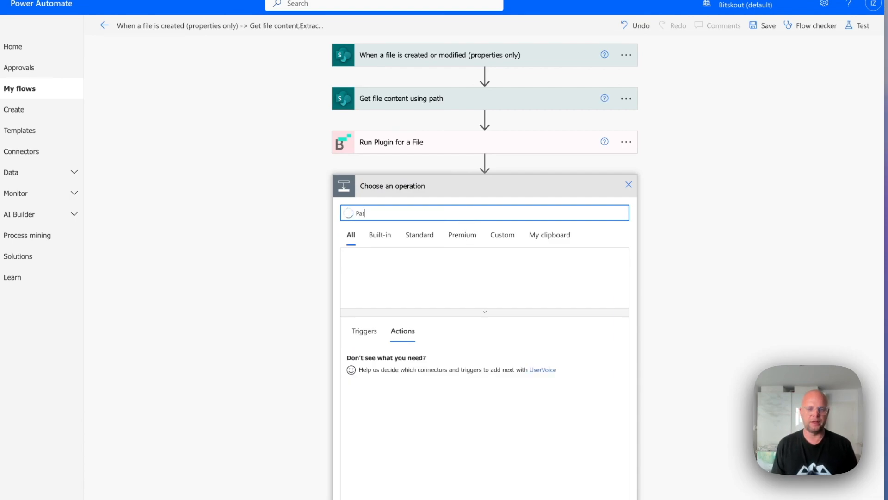
text(se)
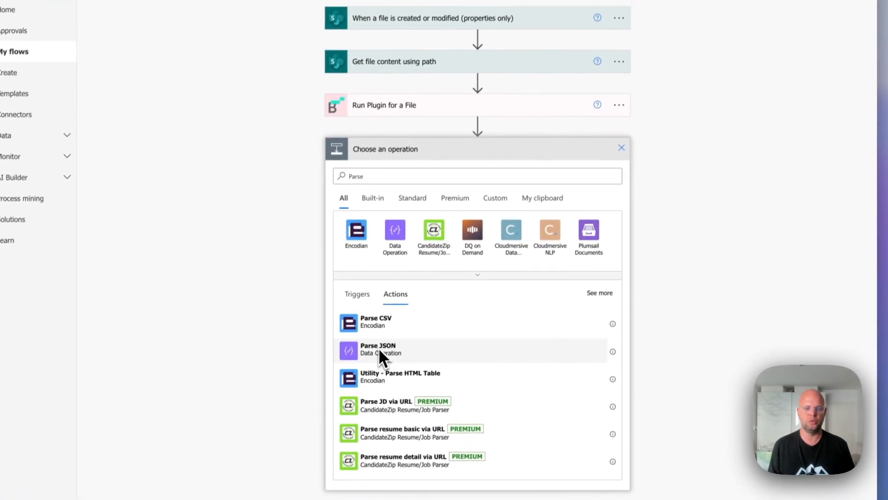
click(378, 347)
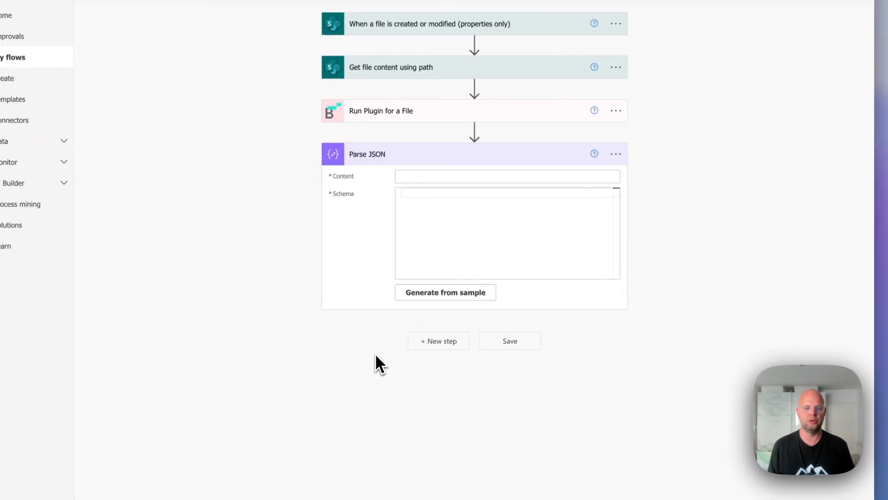
Set the Parse JSON Content to outputs from Run Plugin for a File and generate its schema from the copied JSON sample
click(410, 177)
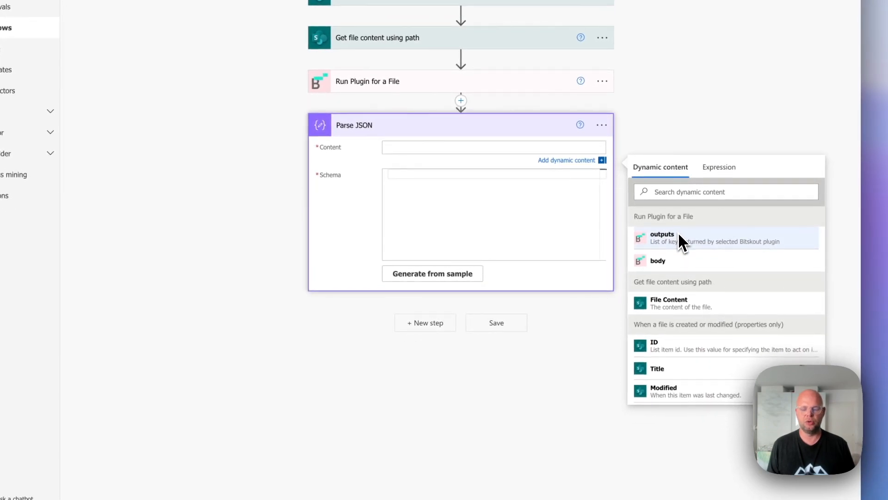
click(680, 234)
click(503, 194)
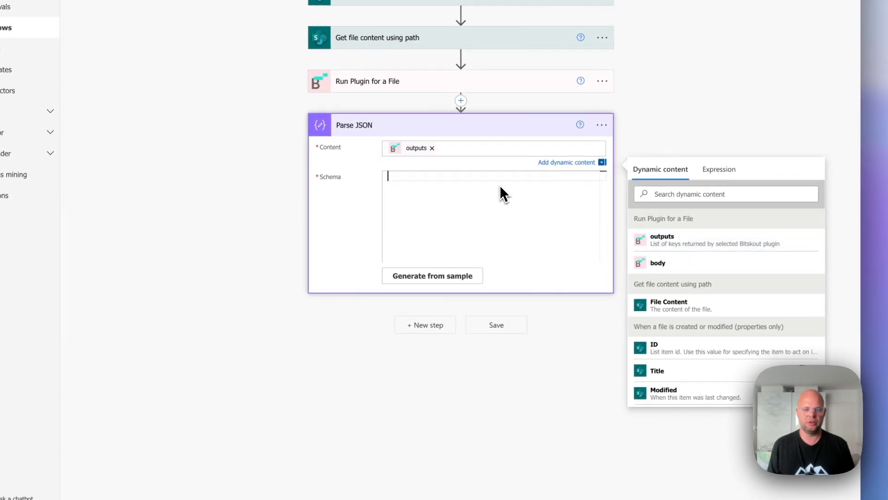
click(433, 265)
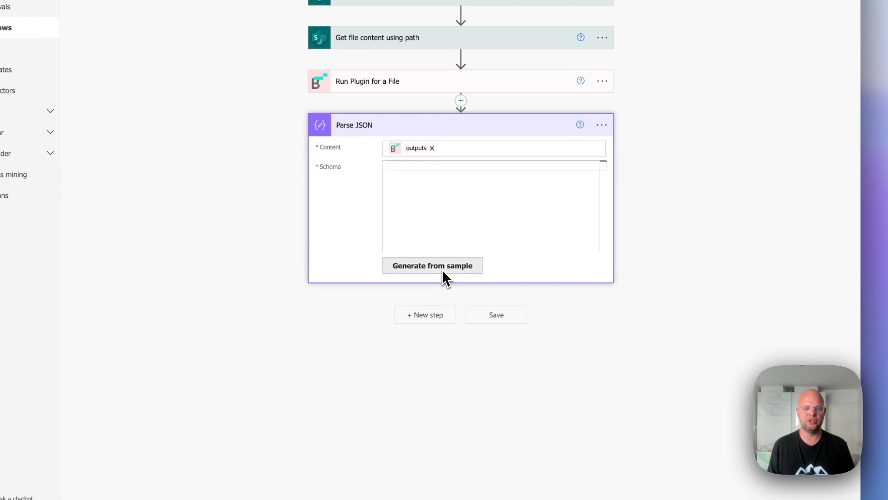
key(ctrl+v)
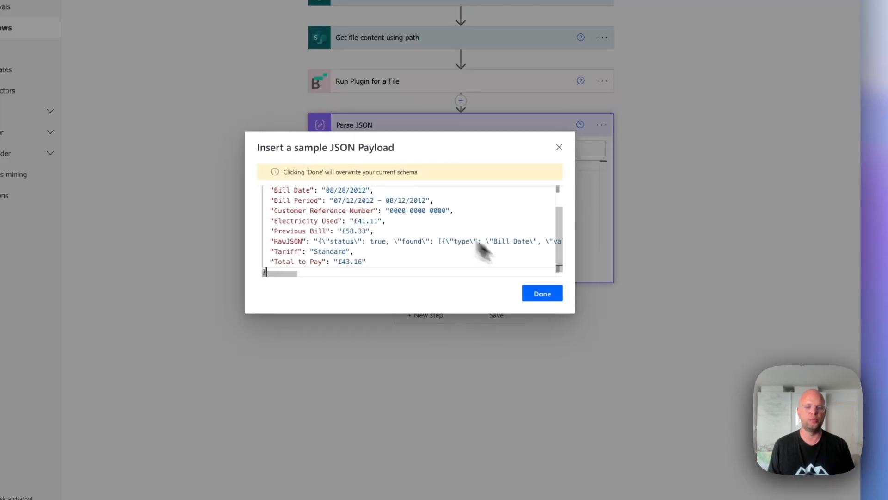
click(550, 294)
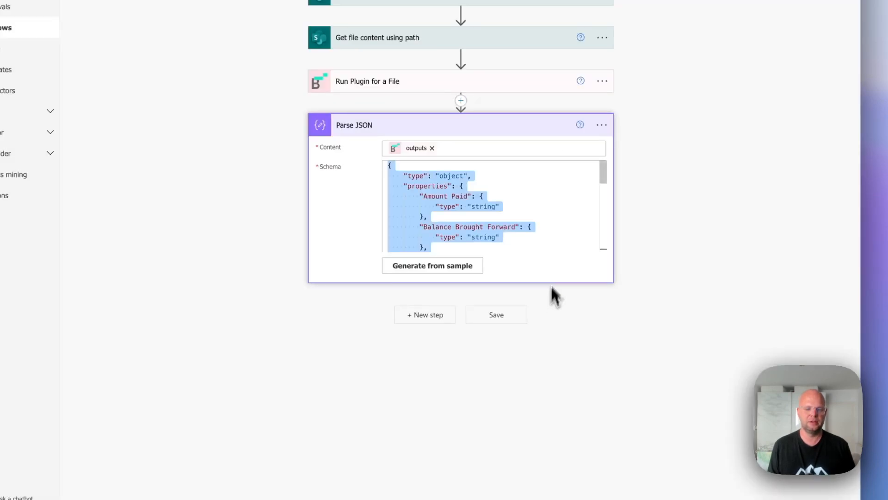
Look through the generated Parse JSON schema and save the flow
scroll(555, 216, down, 5)
scroll(555, 215, up, 5)
scroll(556, 215, down, 10)
scroll(555, 215, up, 10)
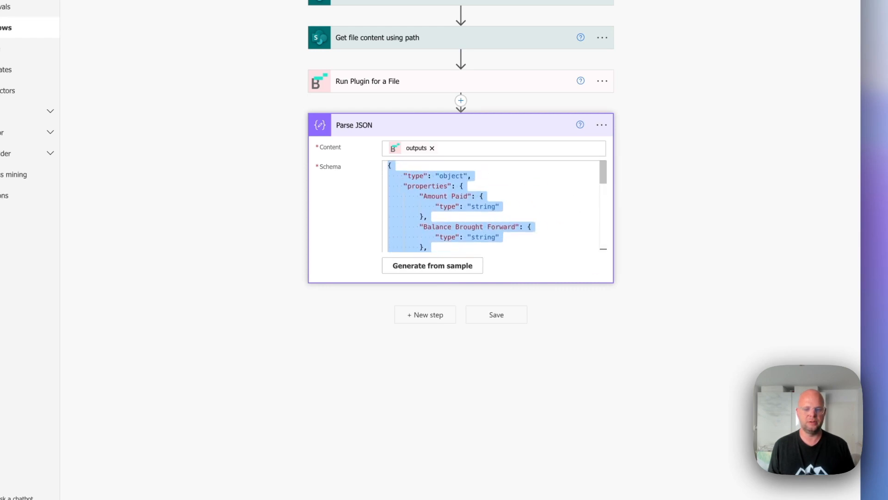
click(500, 315)
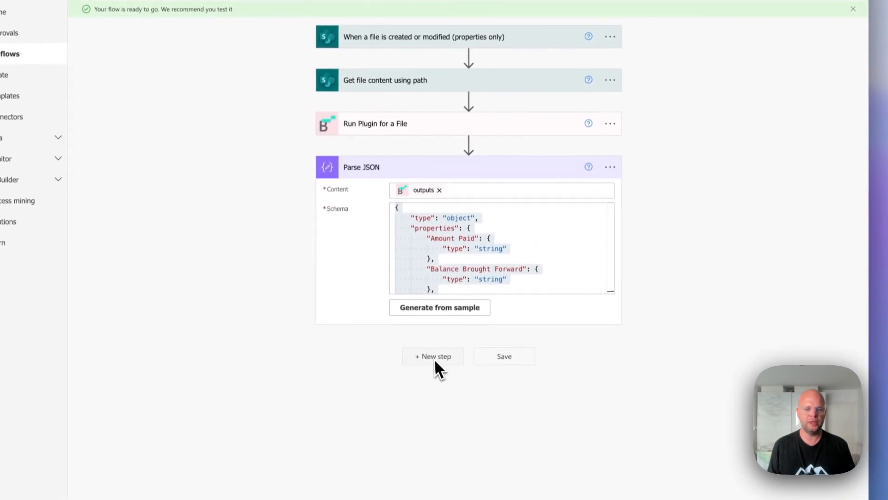
Add the Excel Online (Business) action Add a row into a table after Parse JSON
click(434, 357)
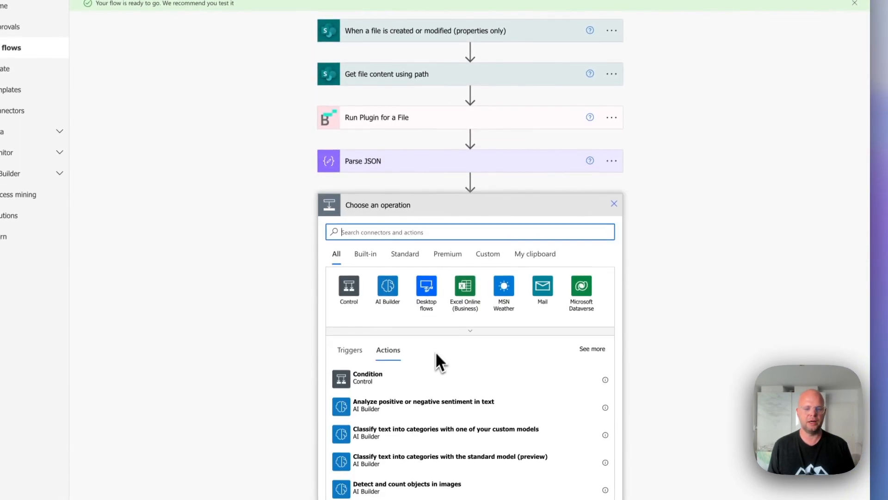
click(462, 296)
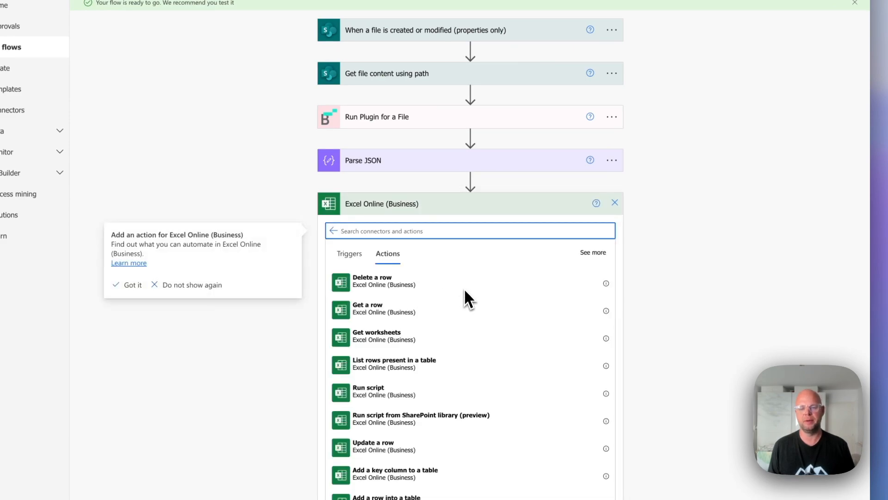
scroll(458, 174, down, 1)
scroll(451, 385, down, 3)
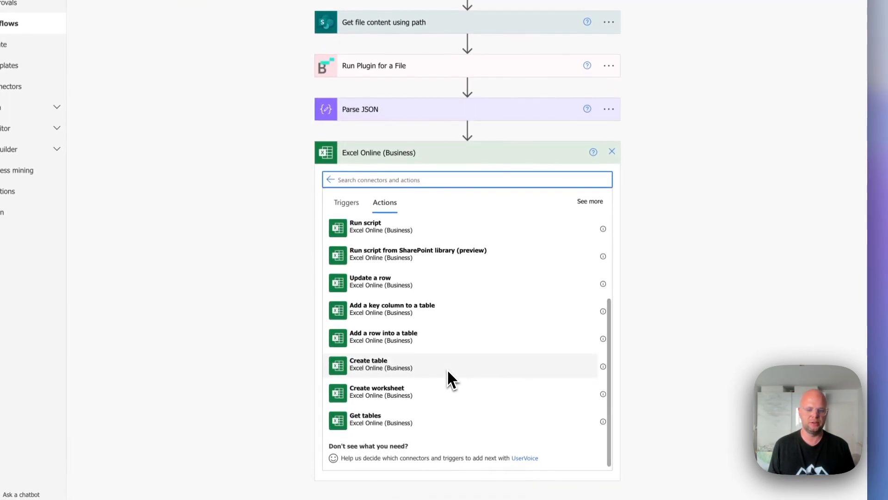
click(437, 337)
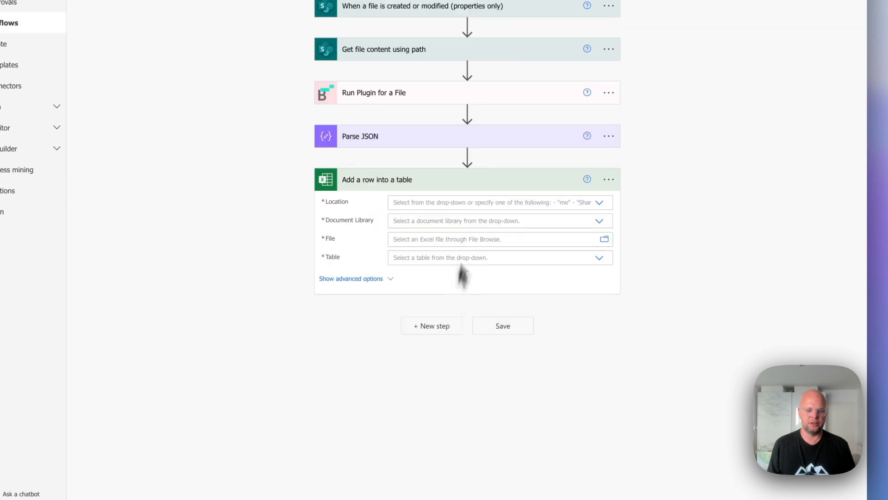
Set the Location of Add a row into a table to OneDrive for Business and its Document Library to OneDrive
click(599, 204)
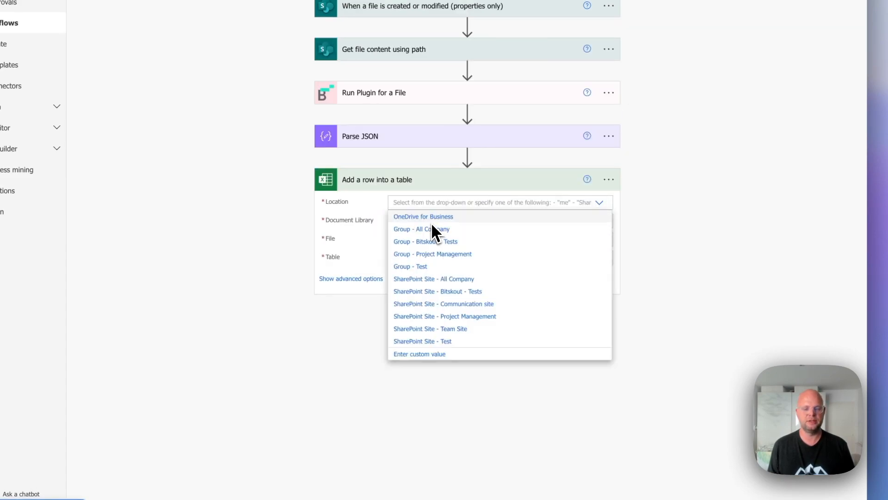
click(435, 220)
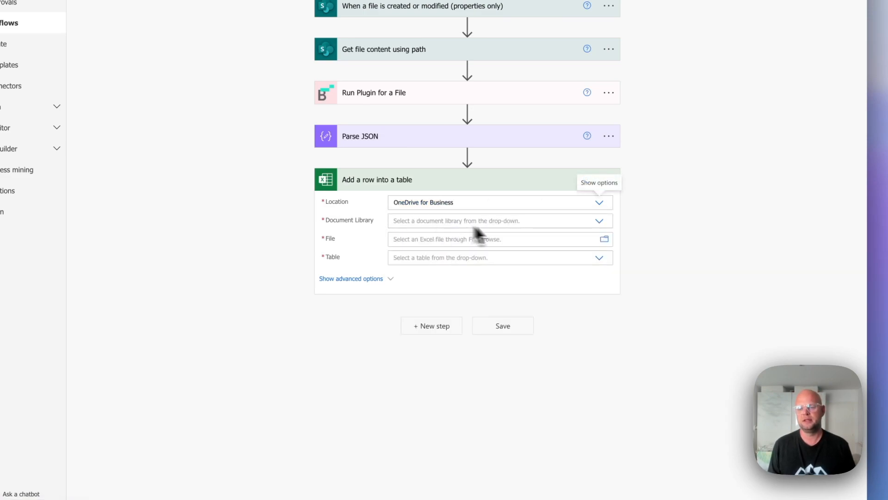
click(600, 222)
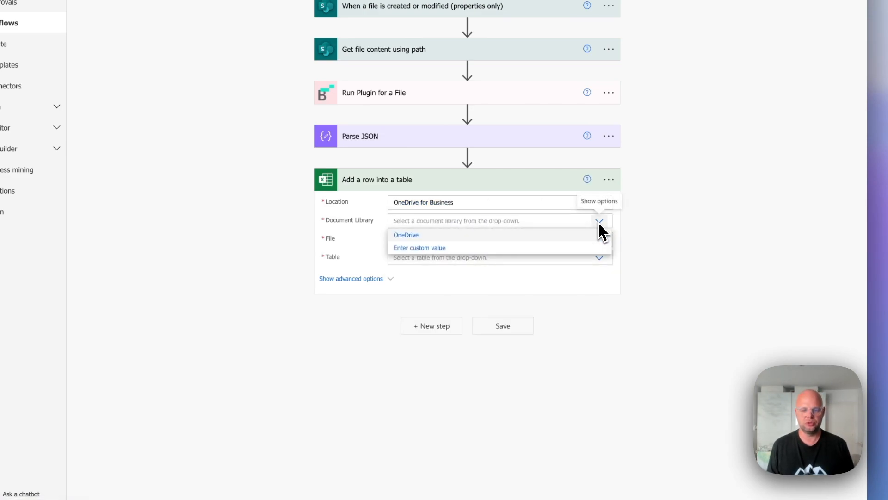
click(446, 235)
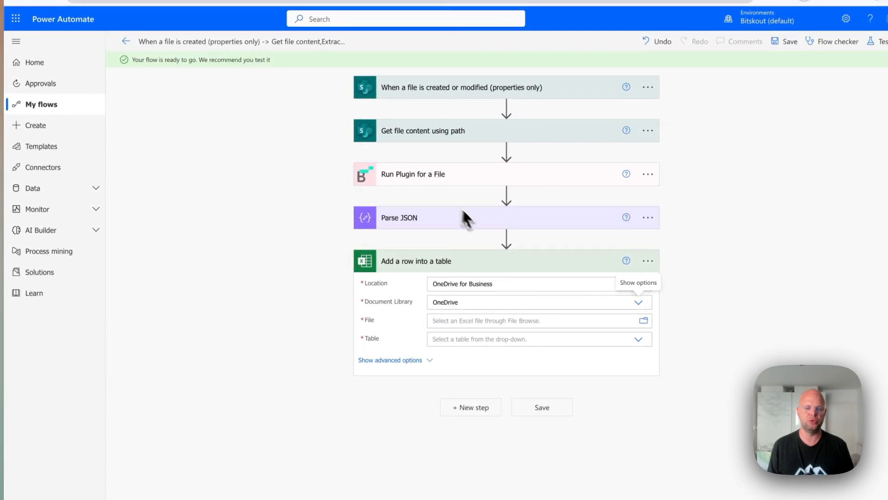
Choose /BitskoutTesting.xlsx as the File and Table1 as the Table for the new Excel row
mouse_move(462, 254)
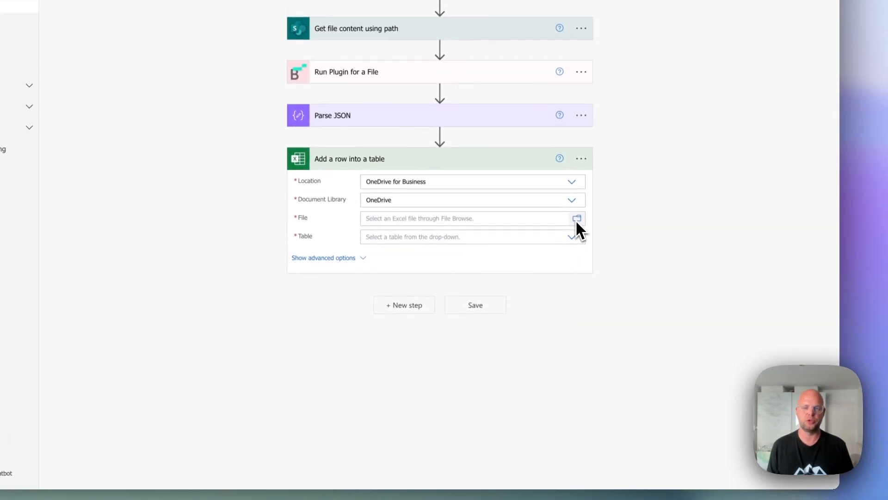
click(577, 218)
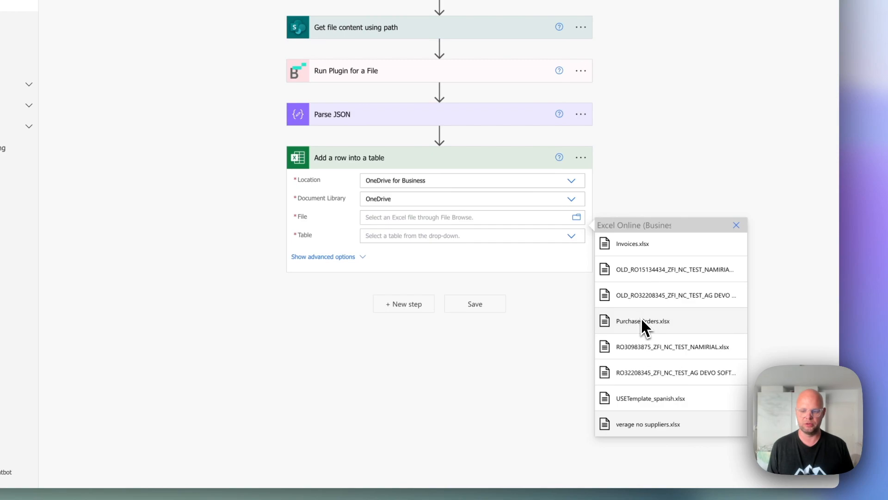
scroll(650, 296, up, 3)
click(650, 283)
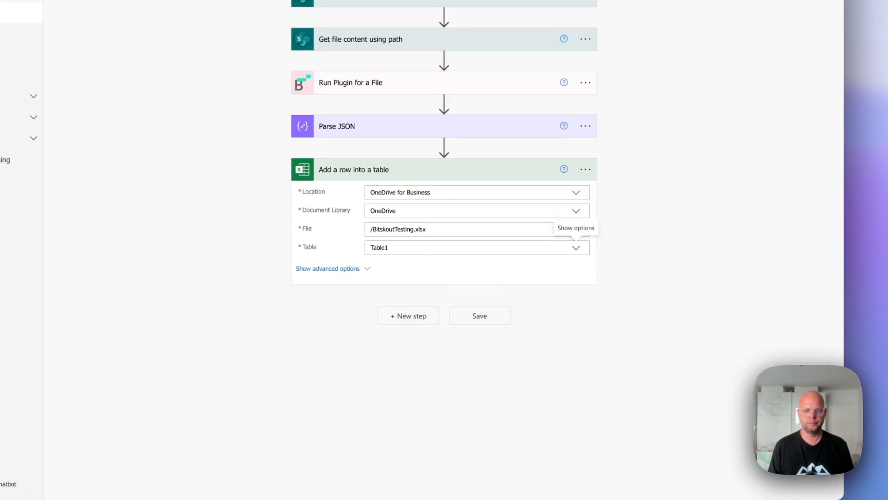
Map the Parse JSON values Bill Date to Field1 and Balance Brought Forward to Field 2 of the Excel row
click(496, 262)
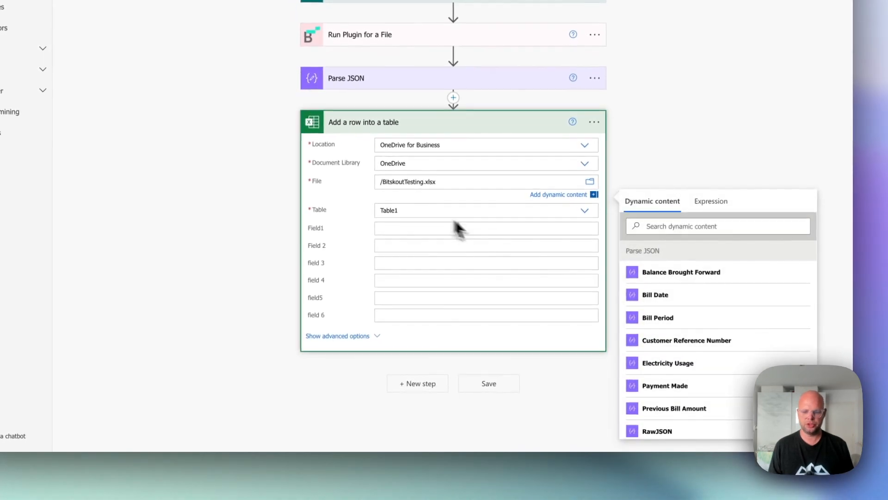
click(670, 333)
click(467, 248)
click(694, 329)
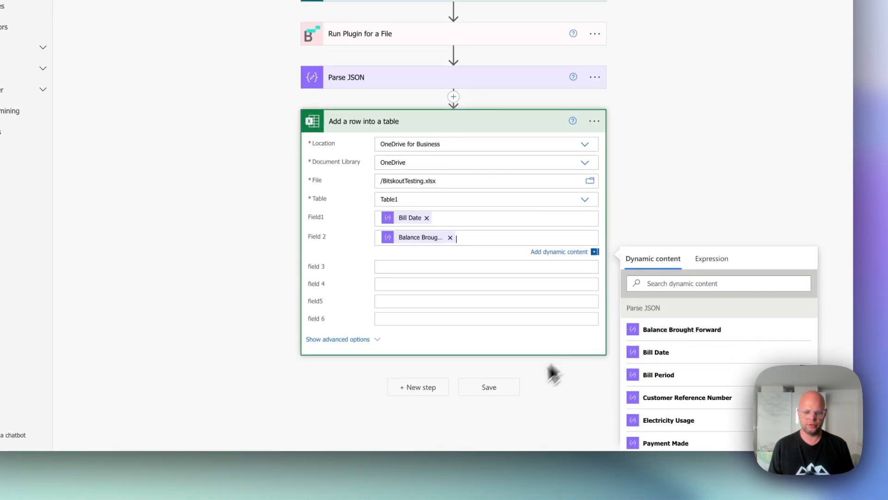
Save the flow and test it automatically with a recently used trigger, using the most recent succeeded run
click(489, 387)
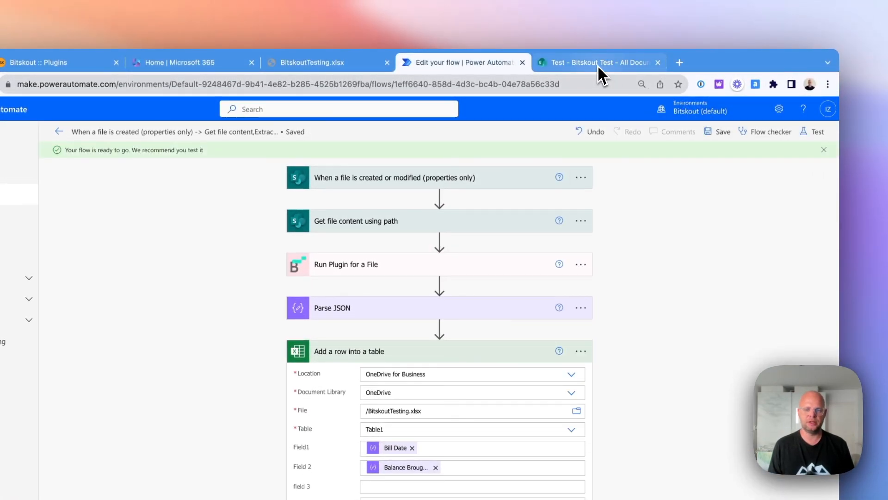
click(821, 134)
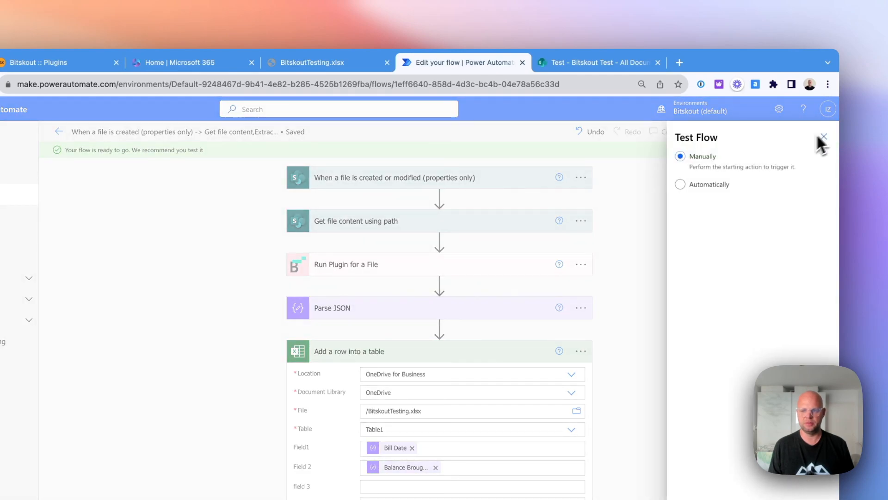
click(696, 202)
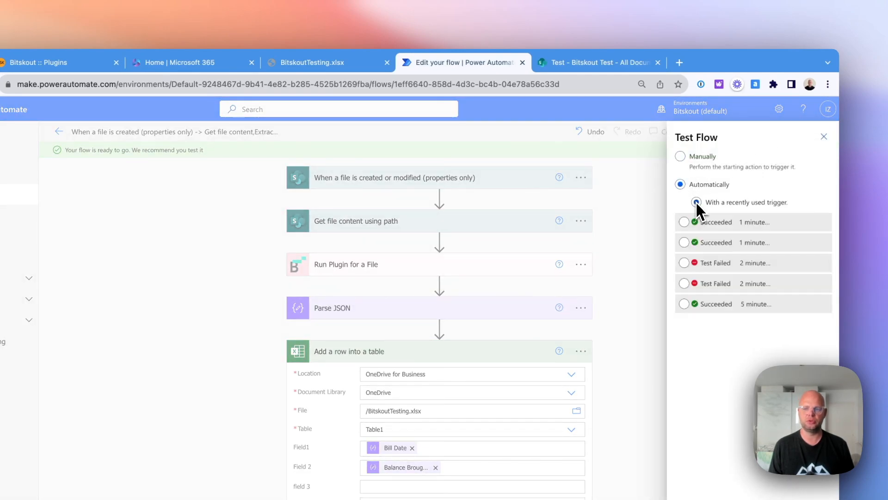
click(684, 221)
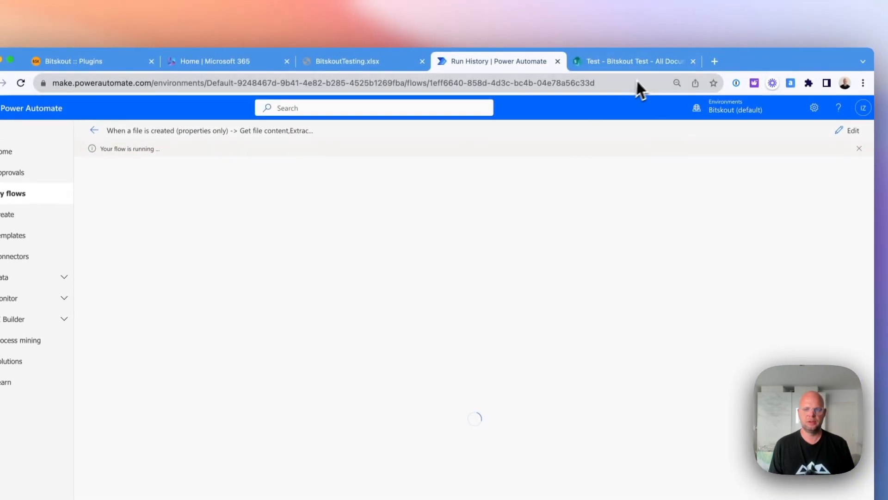
Switch to BitskoutTesting.xlsx in Excel to inspect the row the flow added to Table1, and return to the Power Automate run history
click(650, 65)
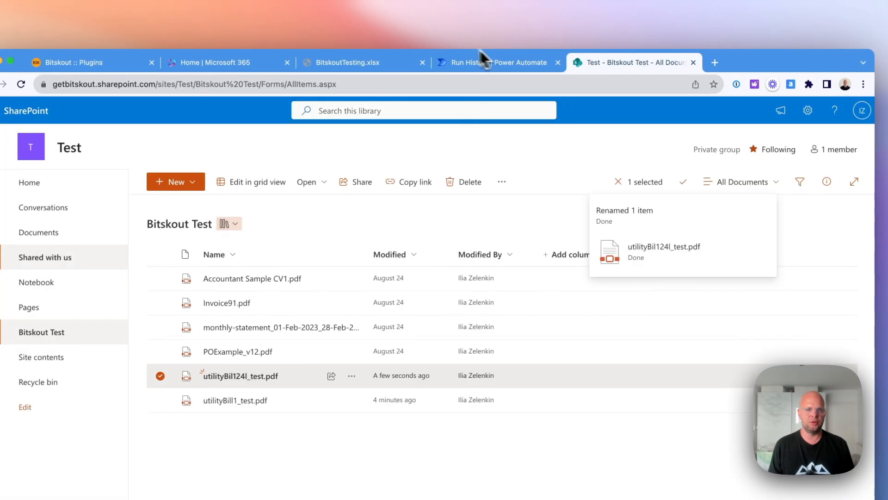
click(372, 64)
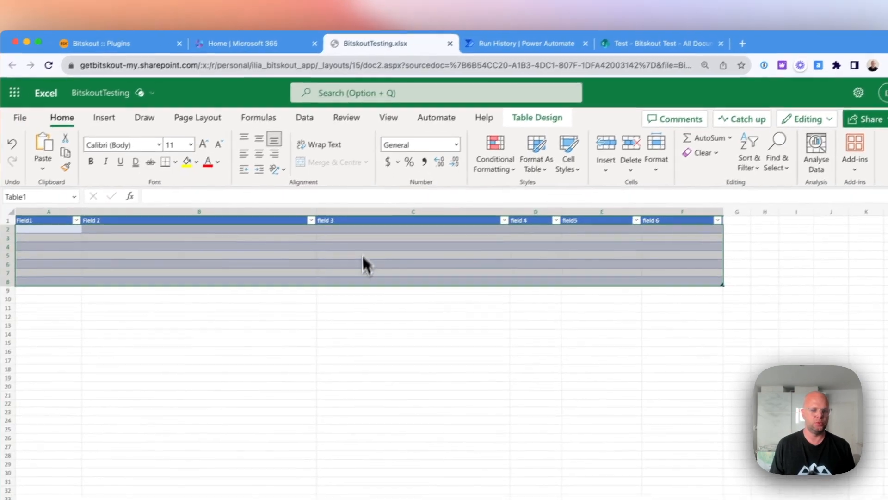
click(385, 376)
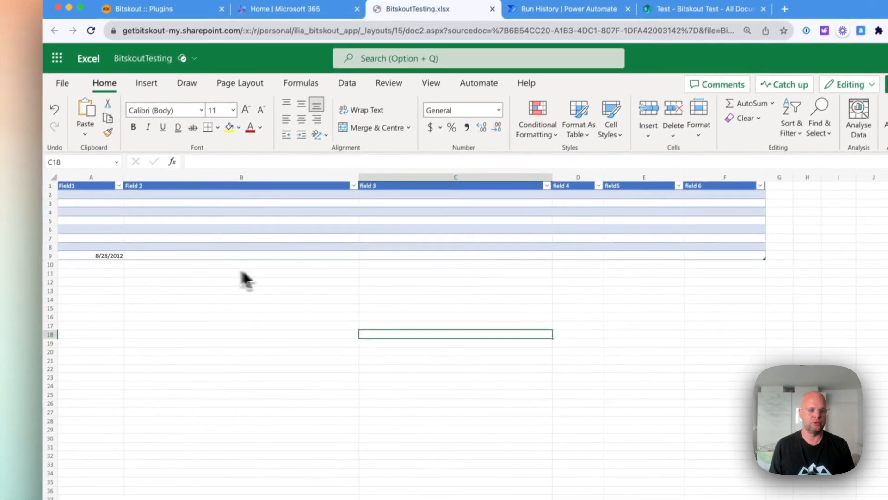
click(274, 309)
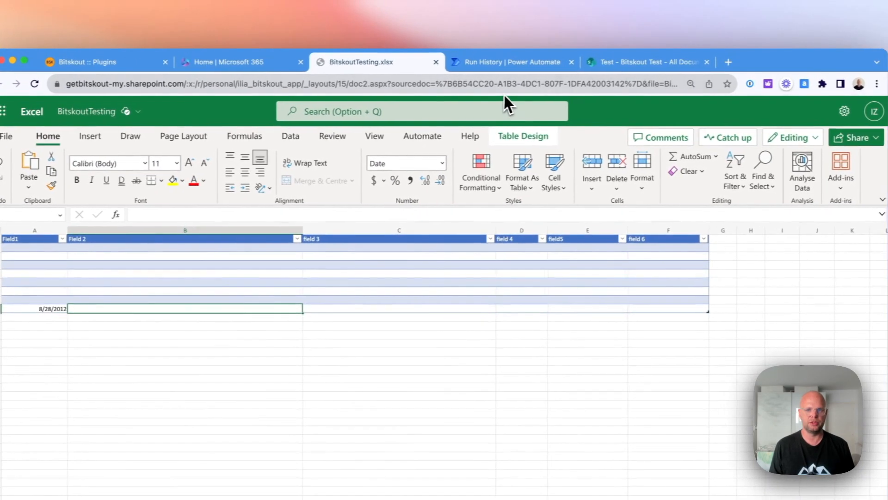
click(505, 70)
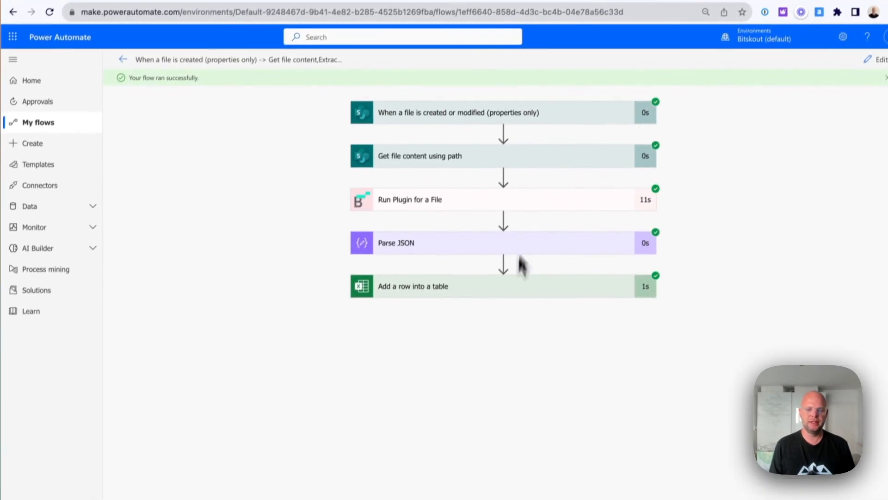